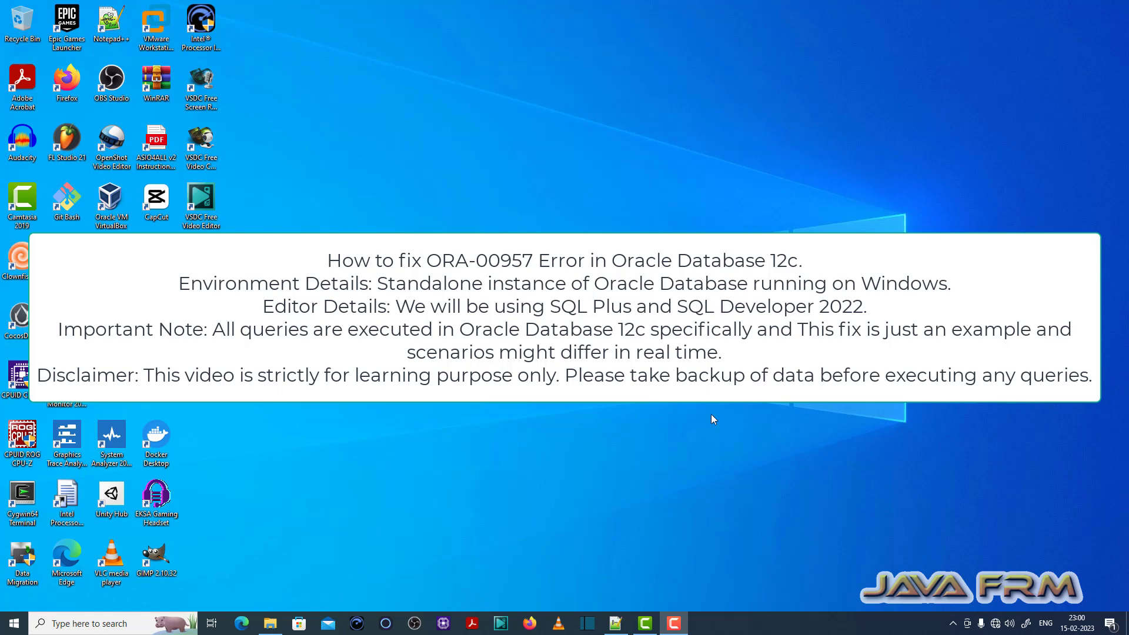
Launch SQL Plus from Windows search and reposition the console window
{"action": "left_click", "coordinate": [14, 623]}
{"action": "type", "text": "sq"}
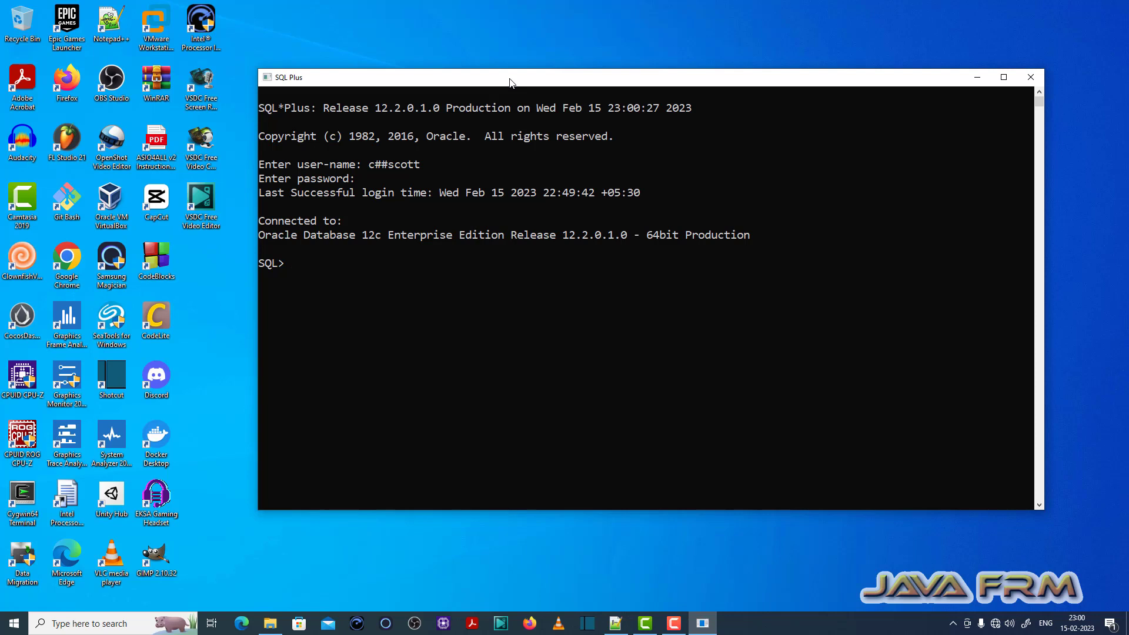
{"action": "left_click_drag", "start_coordinate": [631, 86], "coordinate": [597, 64]}
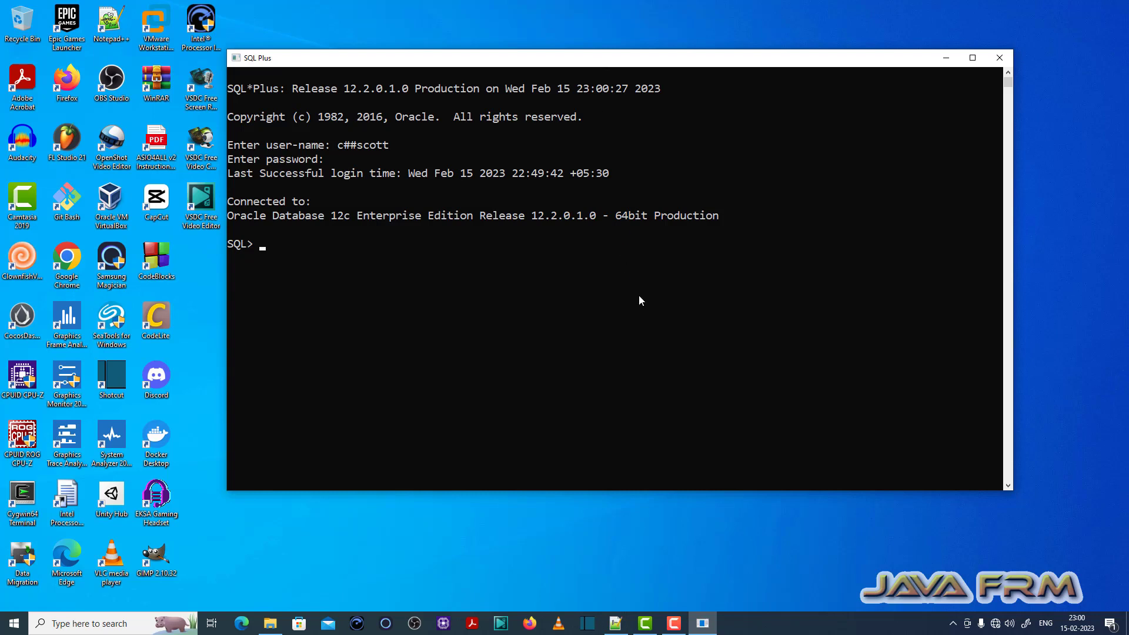
{"action": "type", "text": "create table"}
{"action": "type", "text": " person"}
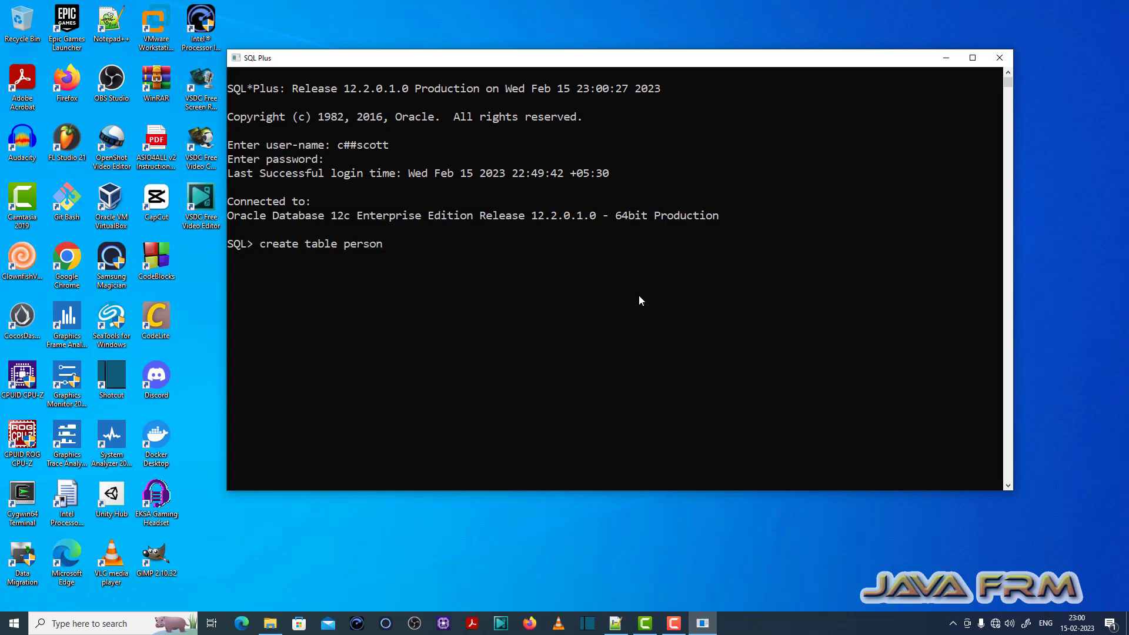
{"action": "type", "text": "3"}
{"action": "type", "text": " (name var"}
{"action": "type", "text": "char2("}
{"action": "type", "text": "15), "}
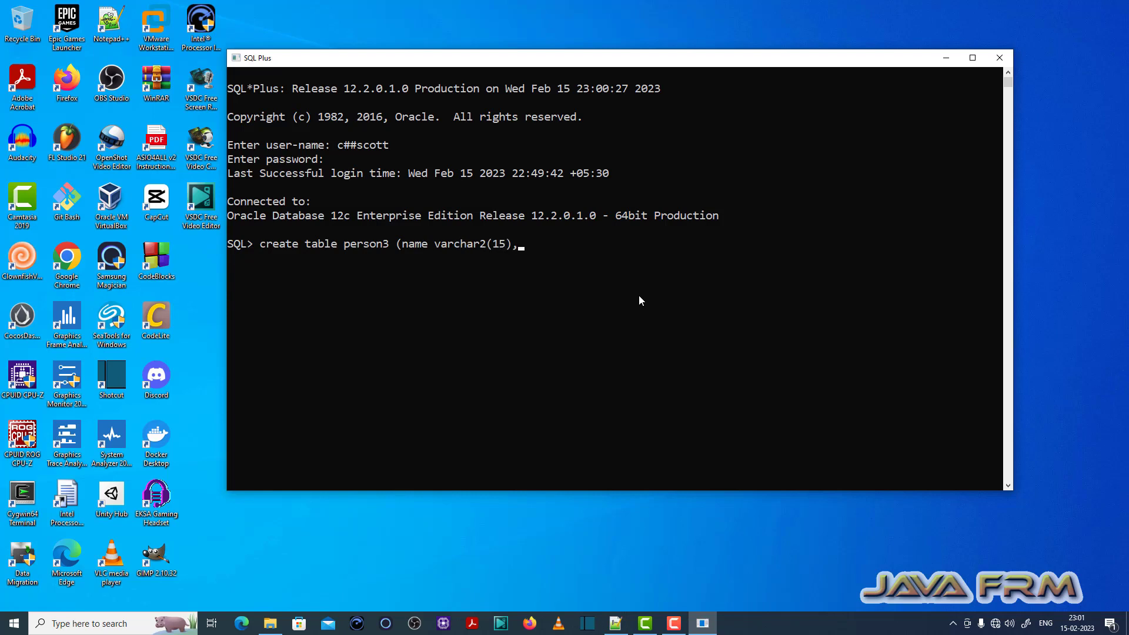
{"action": "type", "text": "name "}
{"action": "type", "text": "number("}
{"action": "type", "text": "3));"}
Run CREATE TABLE person3 and highlight the ORA-00957 duplicate column name error
{"action": "key", "text": "Return"}
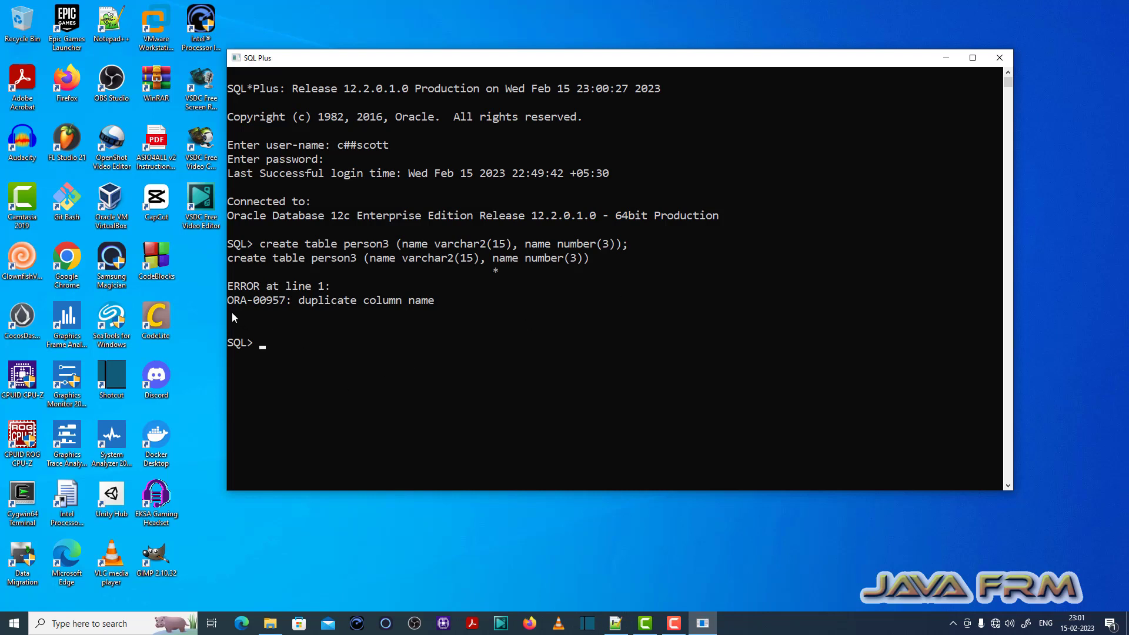
{"action": "left_click_drag", "start_coordinate": [229, 304], "coordinate": [440, 305]}
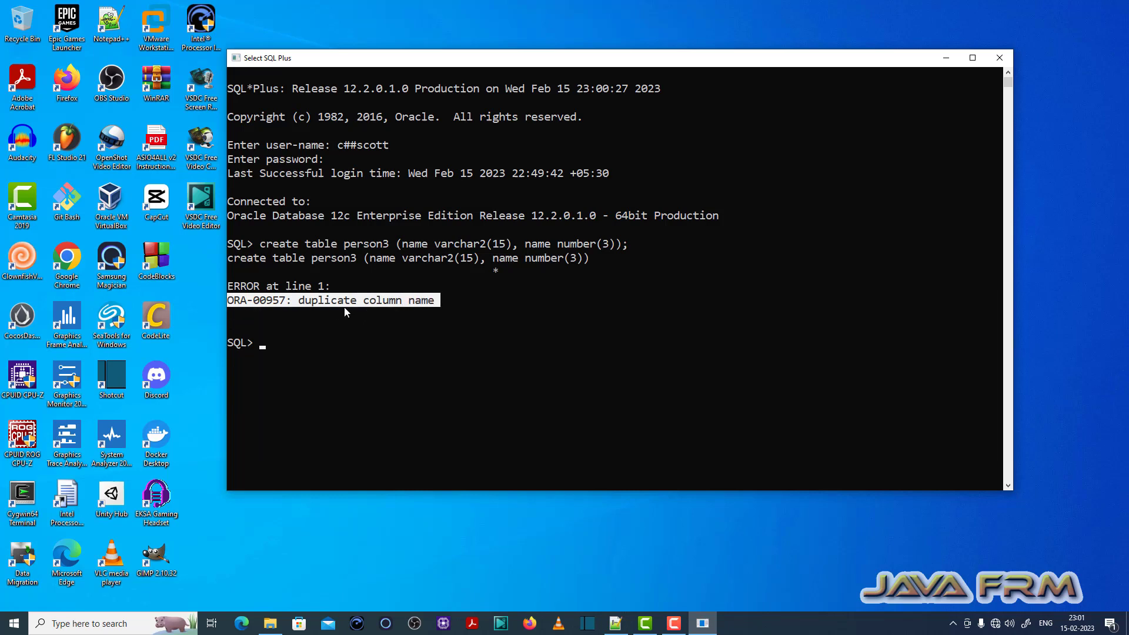
Highlight both conflicting name columns in the failed statement
{"action": "left_click", "coordinate": [385, 261]}
{"action": "left_click_drag", "start_coordinate": [372, 263], "coordinate": [402, 254]}
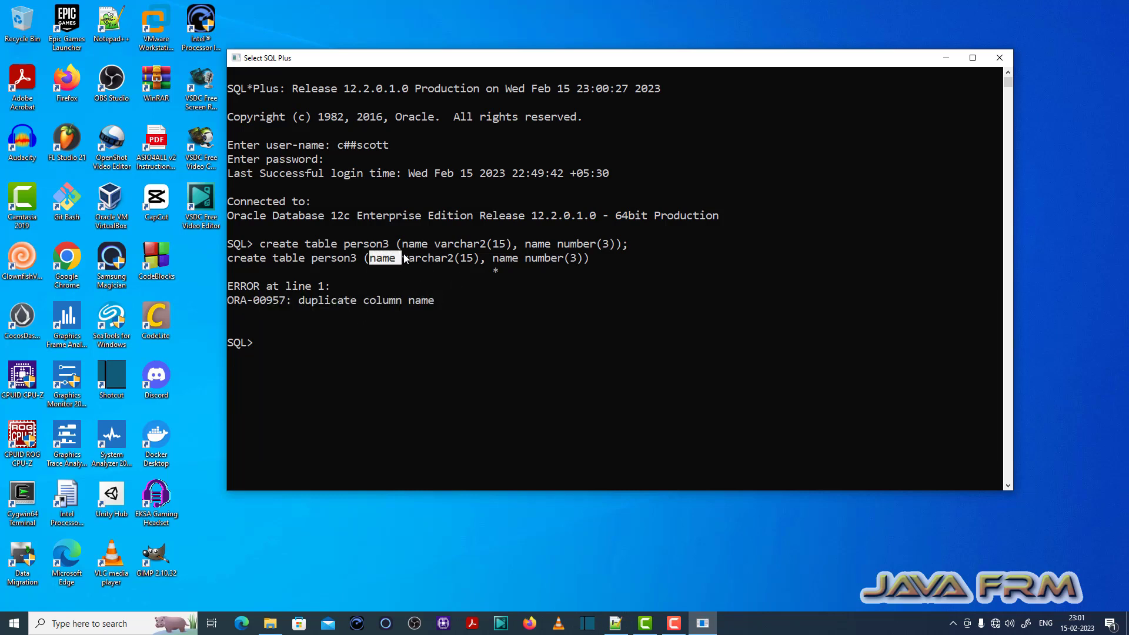
{"action": "left_click_drag", "start_coordinate": [486, 262], "coordinate": [521, 262]}
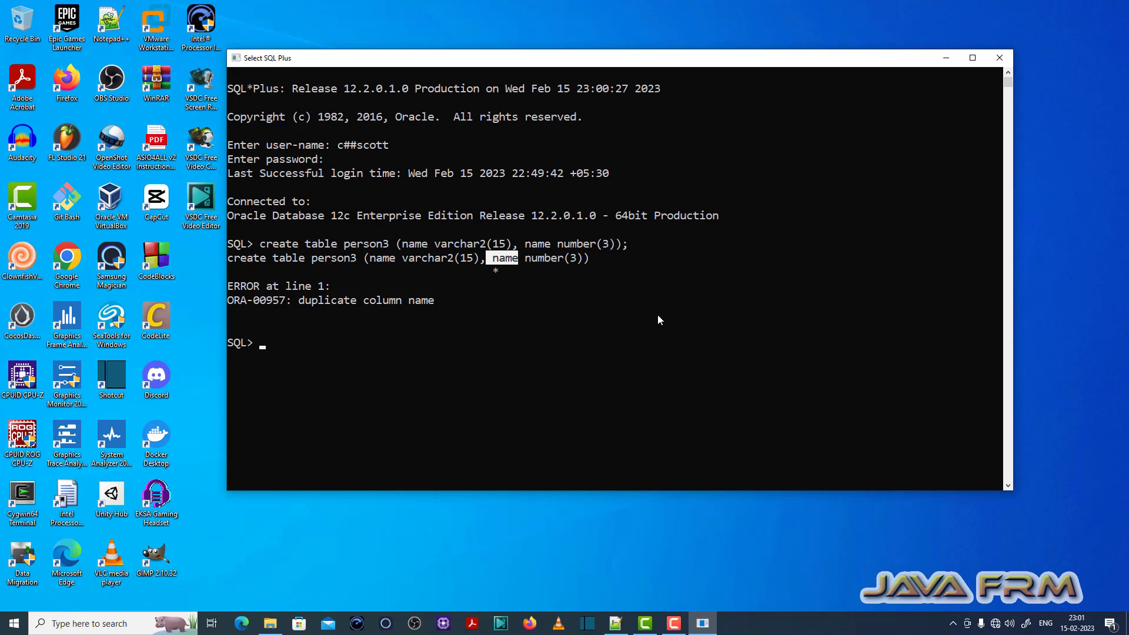
Recall the statement, rename the second column to age, and run it to get 'Table created.'
{"action": "key", "text": "Escape"}
{"action": "key", "text": "Up"}
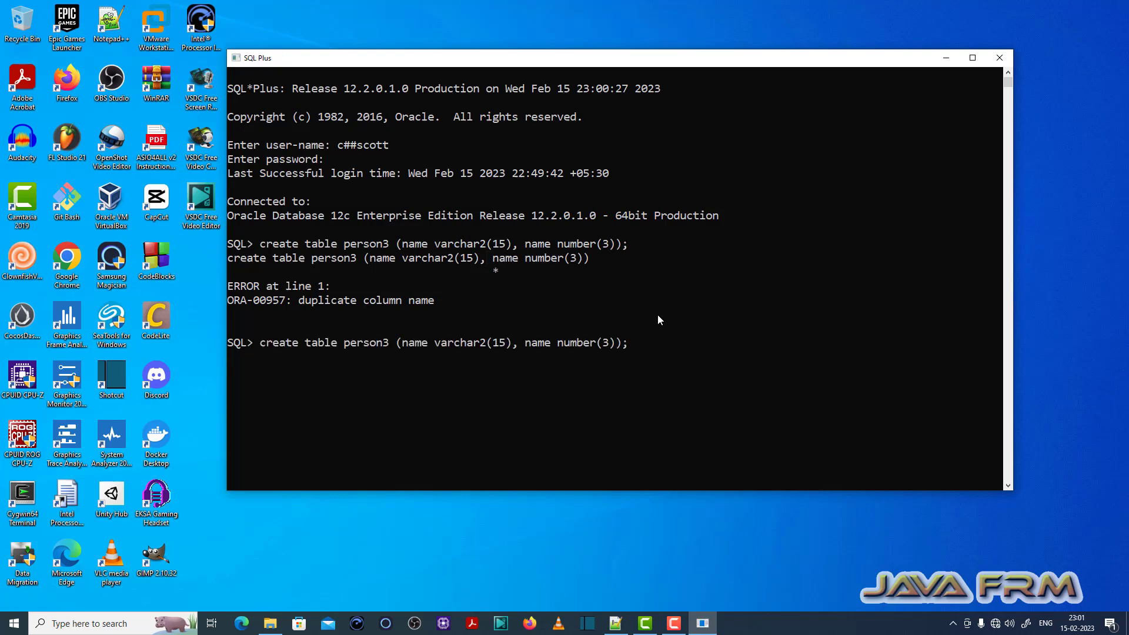
{"action": "key", "text": "Left"}
{"action": "key", "text": "Left"}
{"action": "key", "text": "Left"}
{"action": "key", "text": "Left"}
{"action": "key", "text": "BackSpace"}
{"action": "key", "text": "BackSpace"}
{"action": "key", "text": "BackSpace"}
{"action": "key", "text": "BackSpace"}
{"action": "type", "text": "age"}
{"action": "key", "text": "Return"}
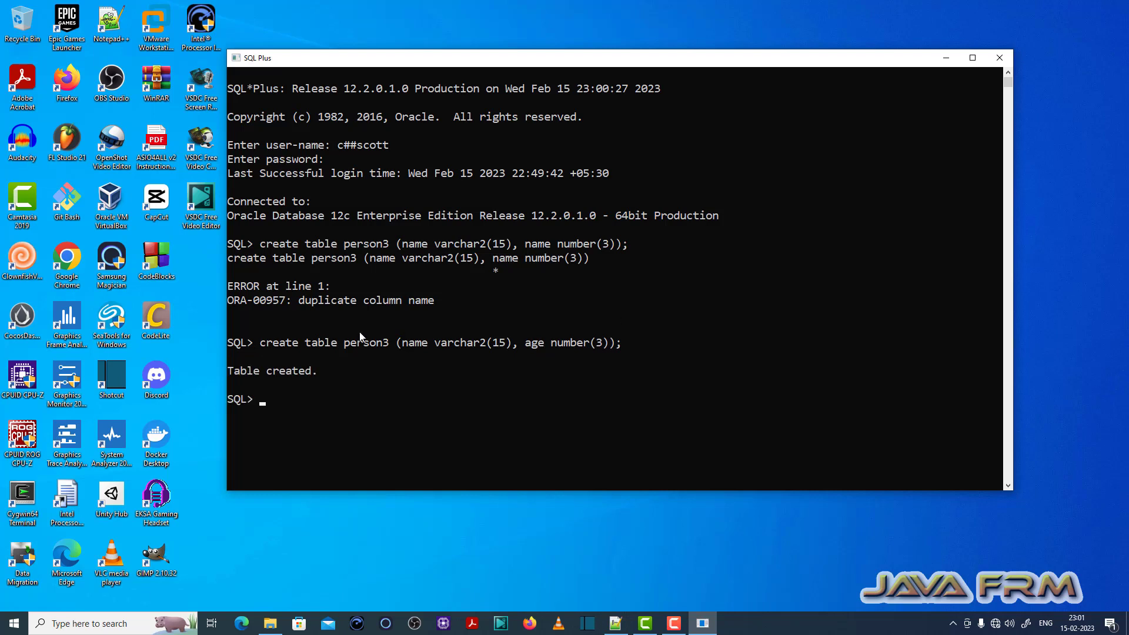